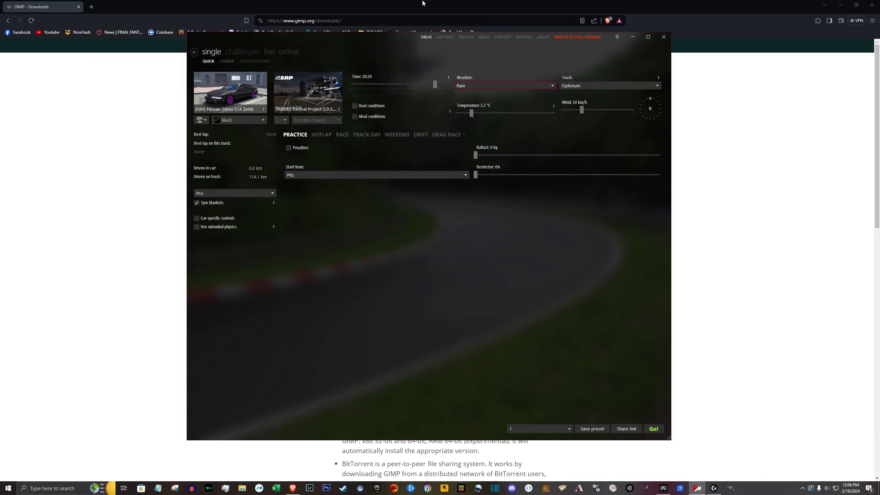
Step: Check the GIMP downloads page, then open Content Manager's car picker on the DWG Nissan 240sx S14 Zenki
left_click(436, 5)
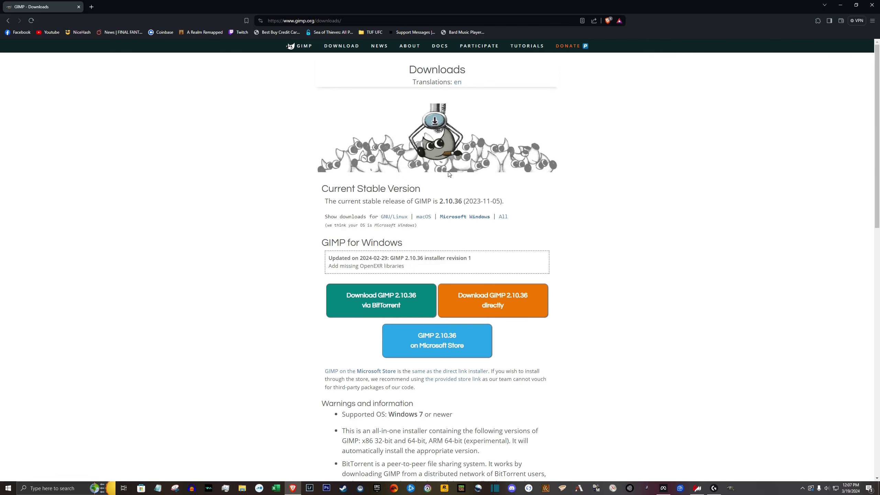
key("alt+Tab")
left_click(218, 87)
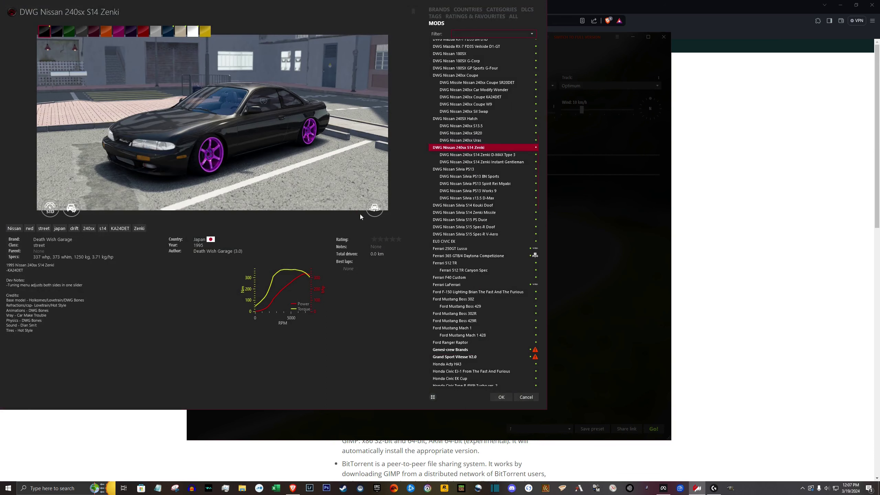
Step: Show the Nissan 240sx S14 Zenki in the 3D showroom with the stats/skin panel beside it
left_click(374, 209)
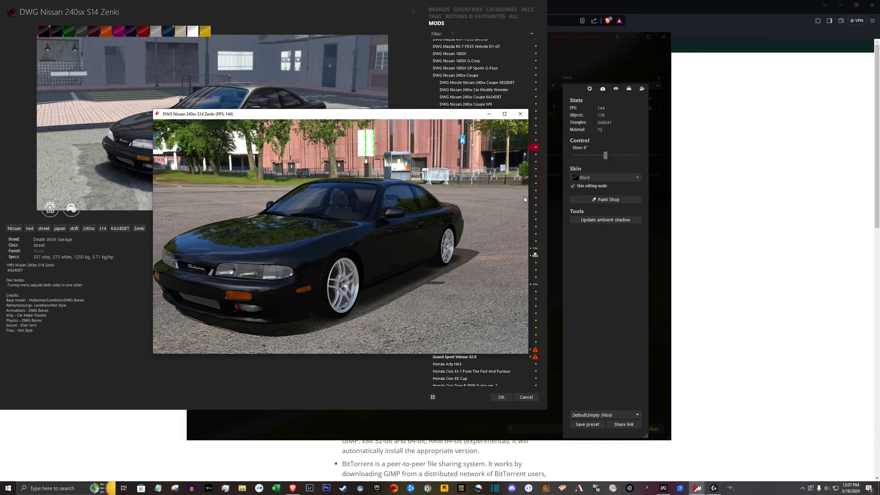
left_click_drag(580, 85, 540, 75)
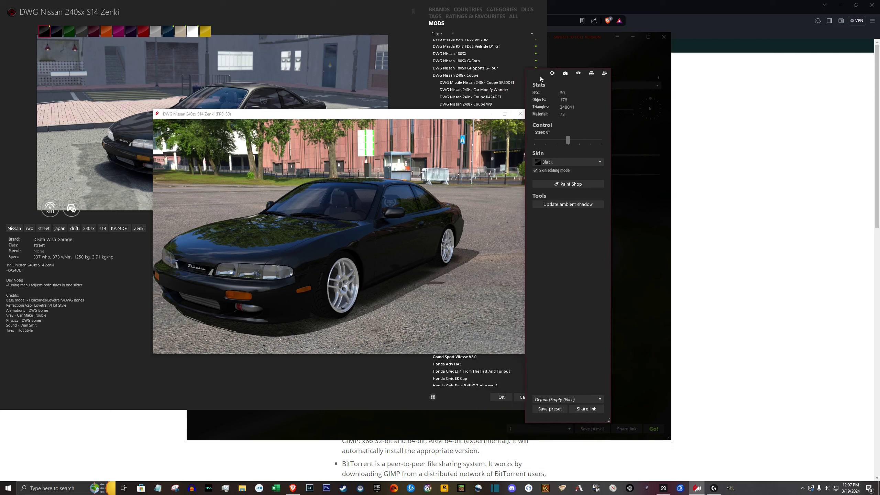
Step: In Paint Shop, save a brand-new skin with Skin ID 'TESTCAR'
left_click(550, 184)
left_click(566, 364)
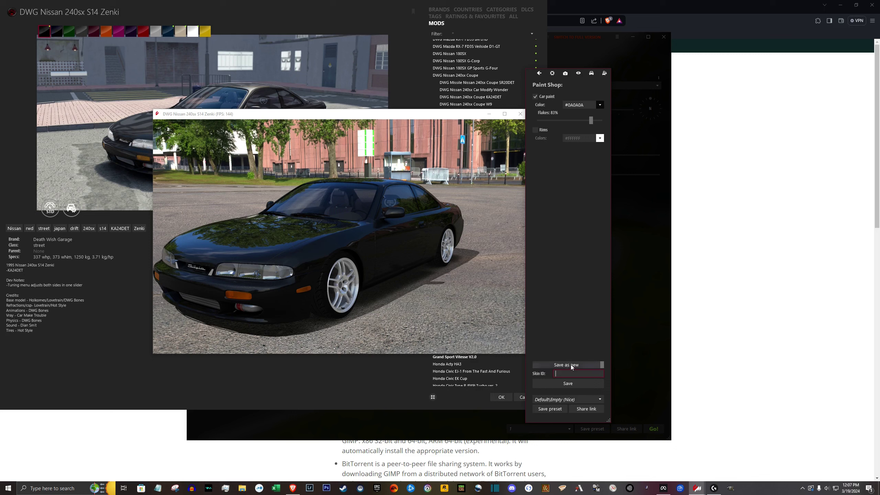
left_click(564, 365)
type("TESTCAR")
left_click(593, 383)
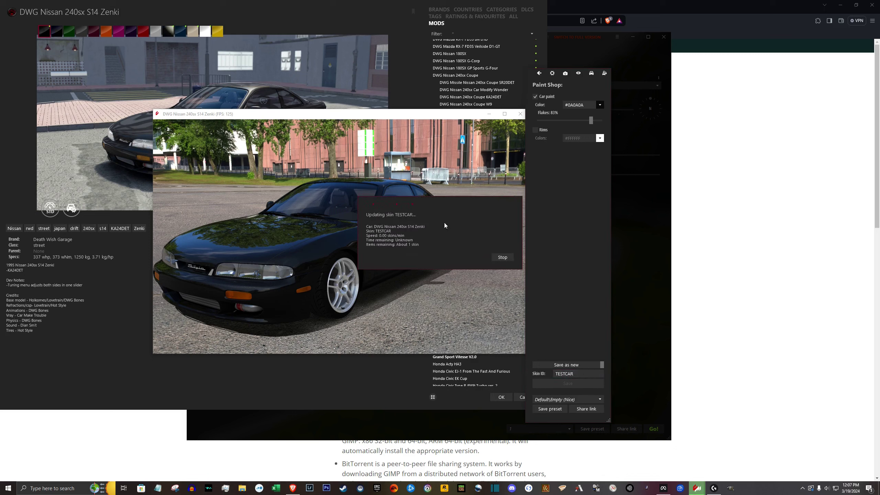
Step: Select the car's hood and open its EXT_carpaint_diffuse.dds diffuse texture details
left_click(538, 75)
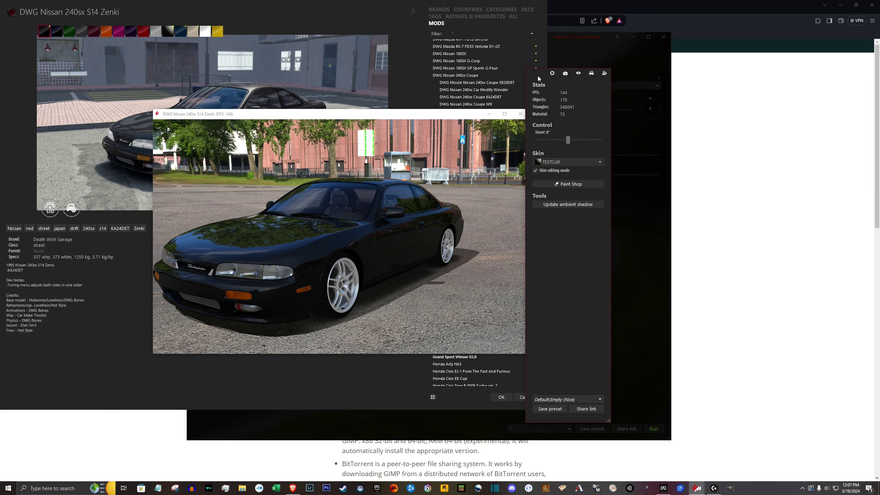
left_click(286, 241)
left_click_drag(393, 271, 406, 308)
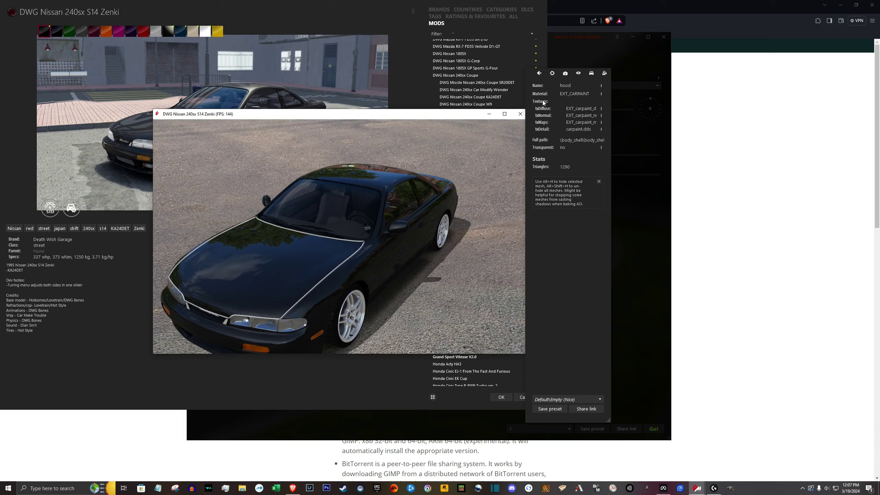
left_click(601, 108)
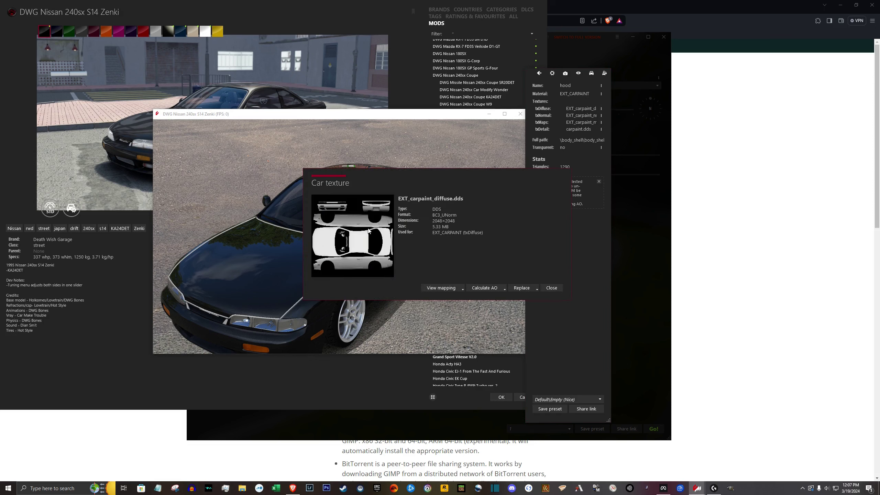
Step: Calculate the AO map and save it as EXT_carpaint_diffuse.dds in skins\TESTCAR
left_click(484, 290)
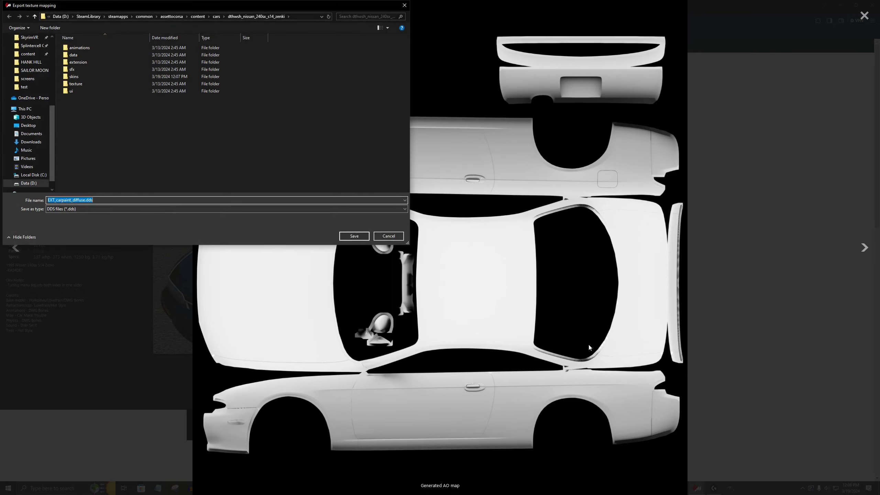
left_click(79, 78)
double_click(72, 79)
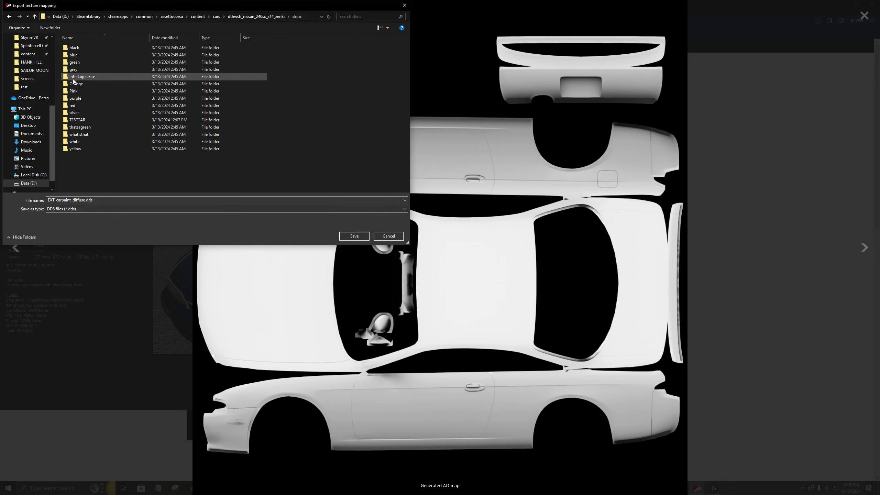
left_click(79, 121)
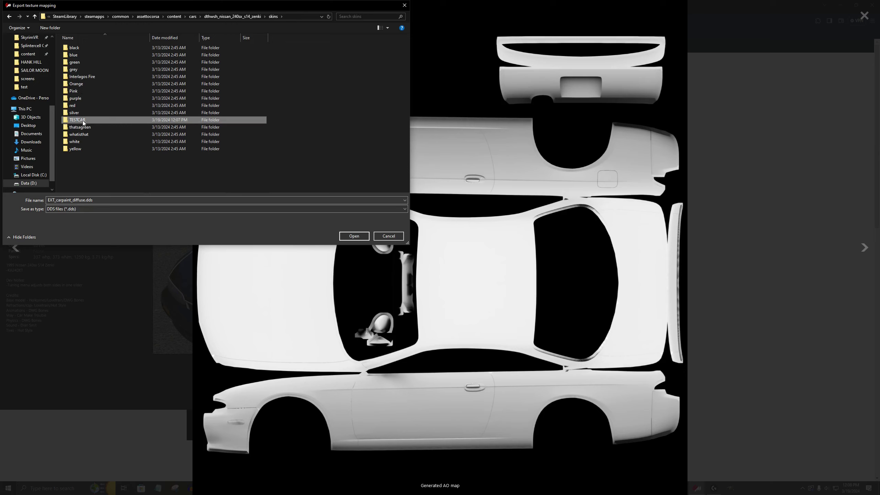
double_click(85, 120)
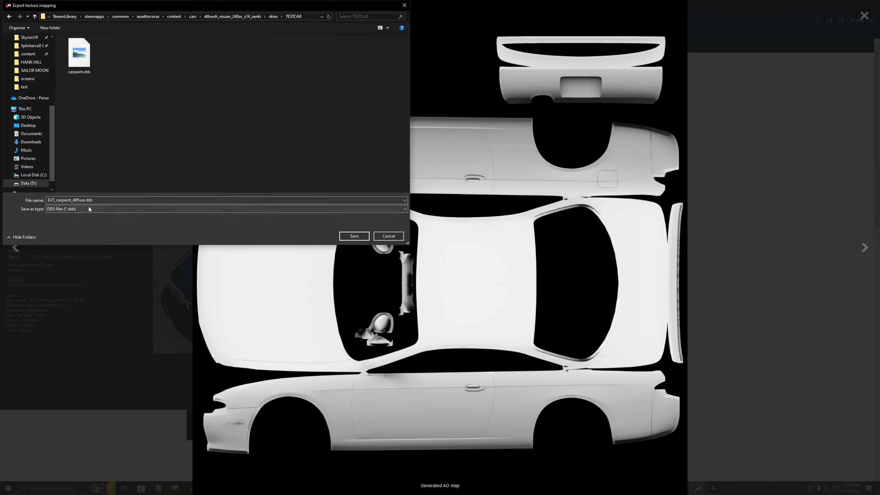
left_click(354, 235)
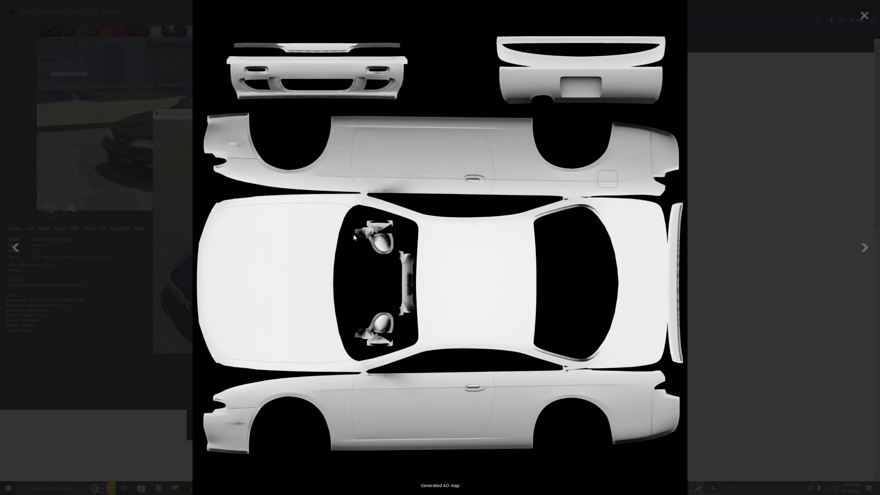
Step: Save the AO map again as PNG in skins\TESTCAR, copying that folder's path
left_click(865, 479)
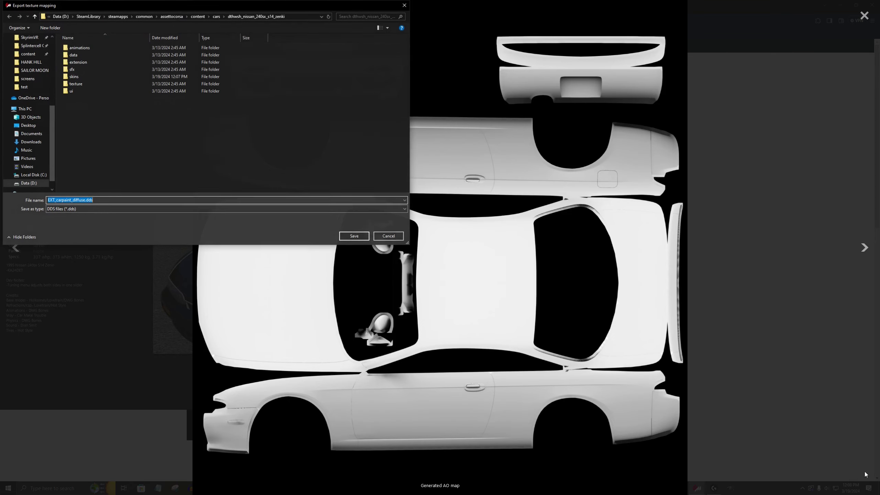
left_click(64, 209)
left_click(65, 209)
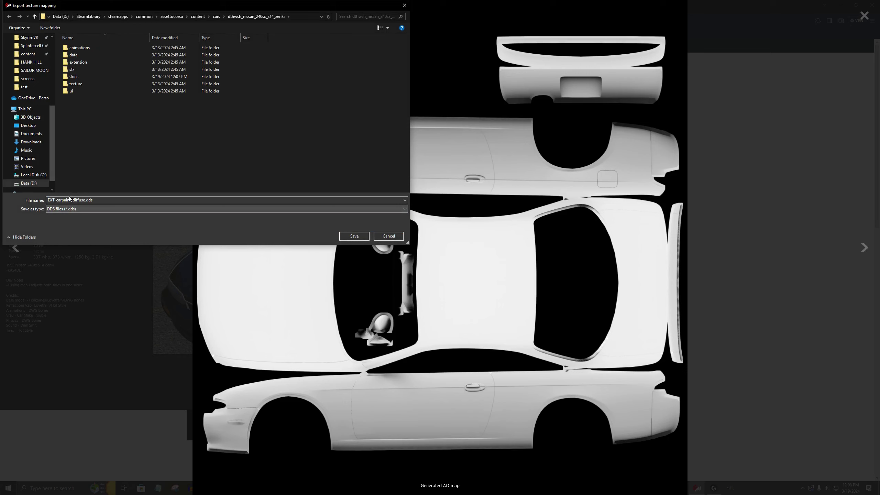
double_click(81, 77)
double_click(85, 120)
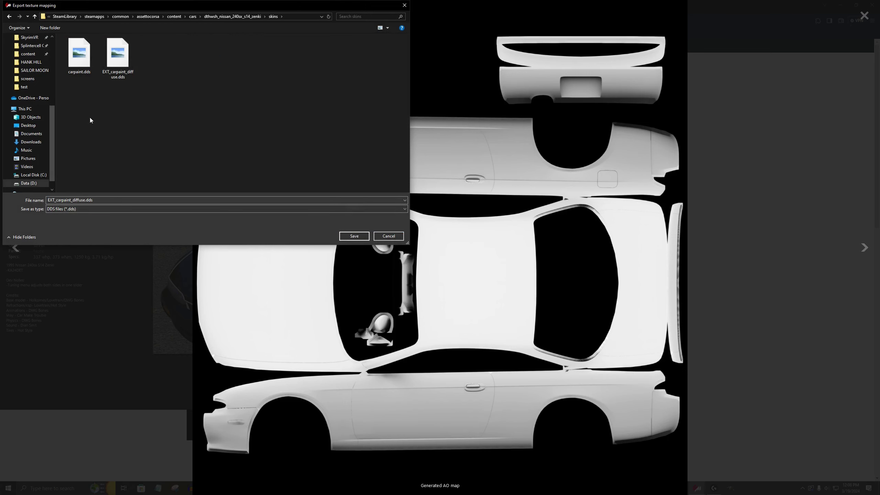
left_click(65, 211)
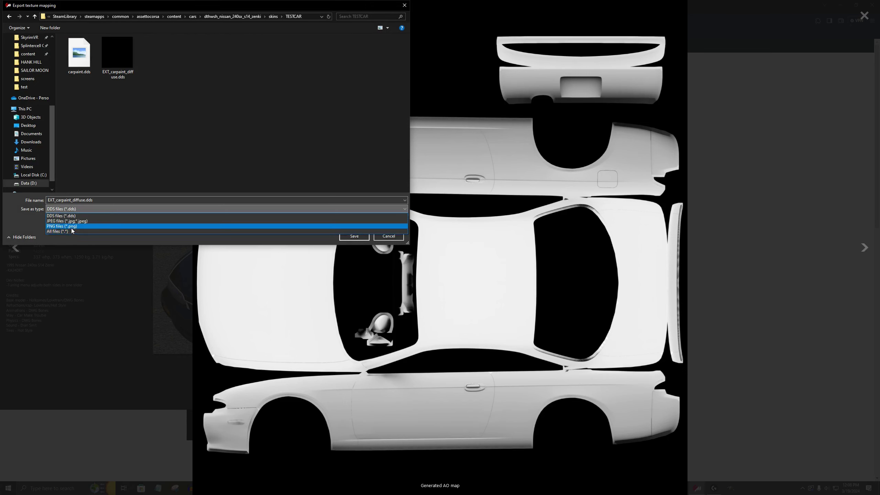
left_click(71, 226)
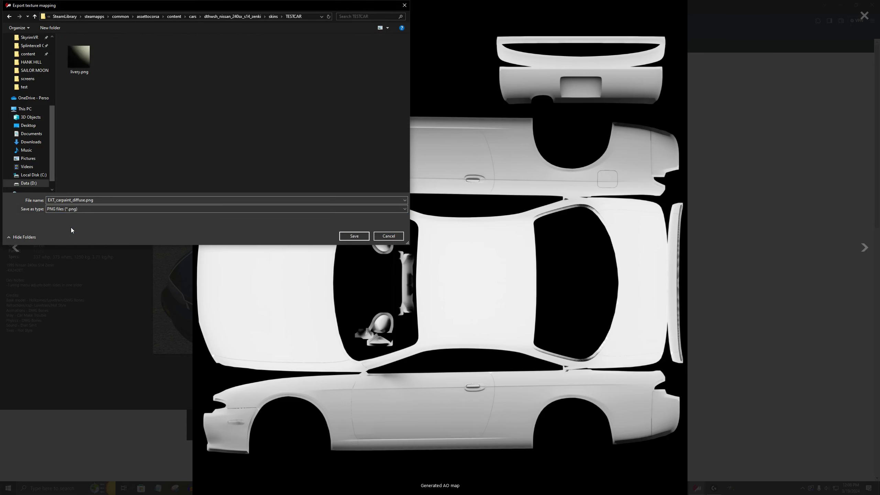
left_click(306, 16)
key("ctrl+c")
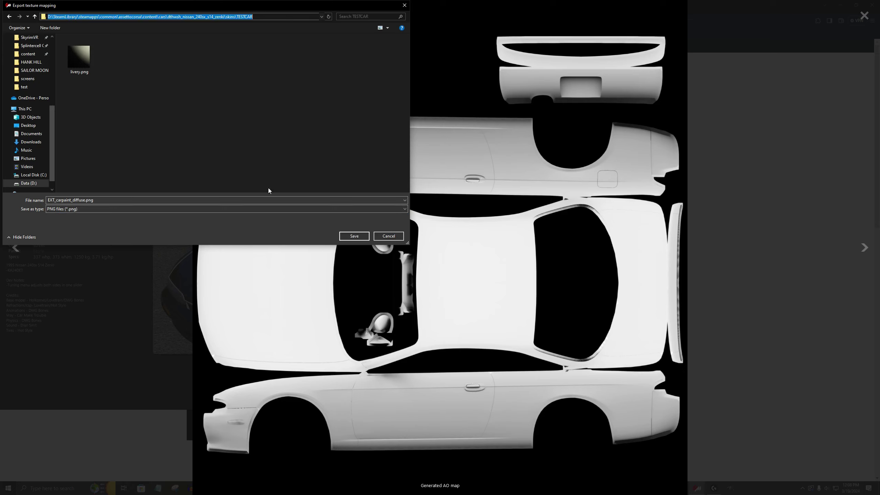
left_click(355, 236)
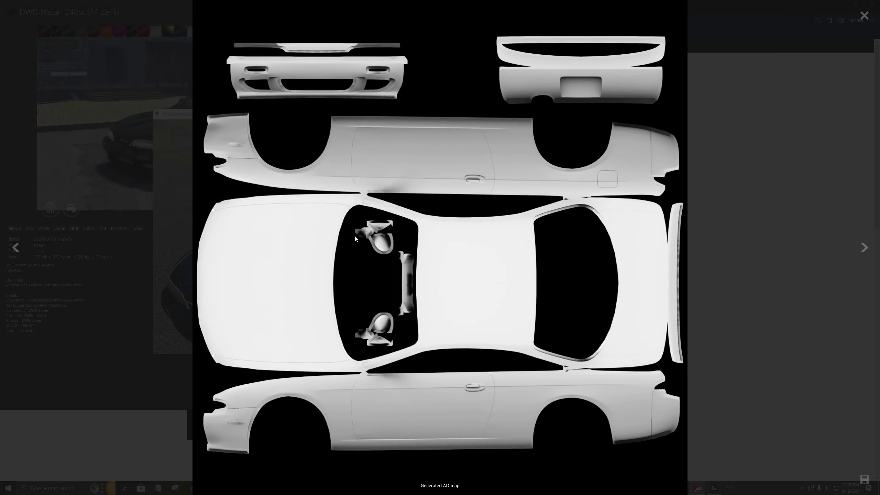
Step: Close the AO viewer, the texture details and the 3D showroom
left_click(864, 15)
left_click(552, 288)
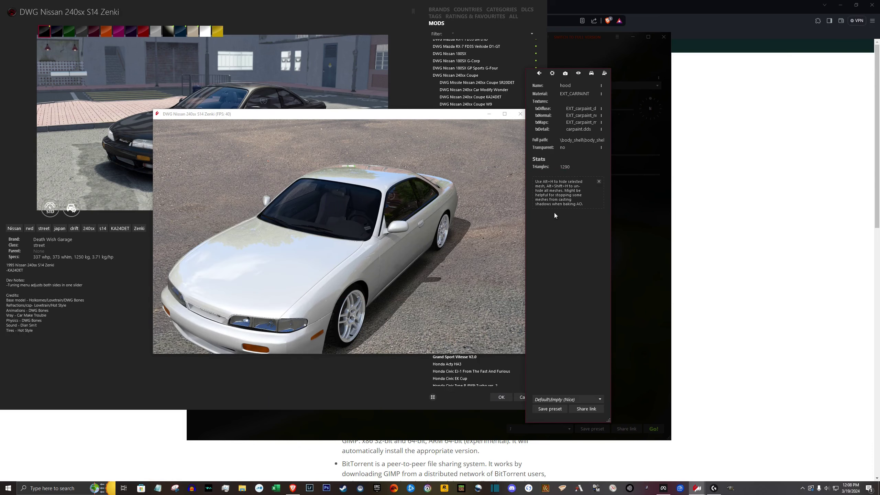
left_click(539, 73)
key("Escape")
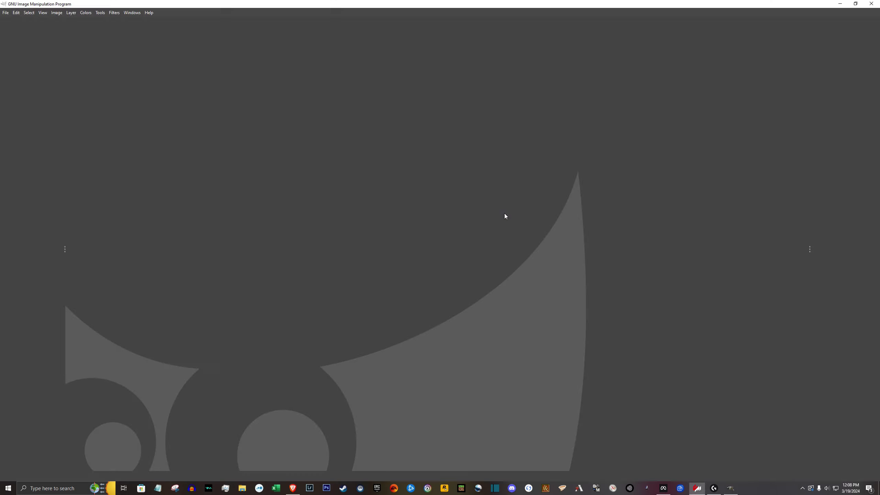
Step: Go to the TESTCAR folder in File Explorer and drag EXT_carpaint_diffuse.png into GIMP
key("super+e")
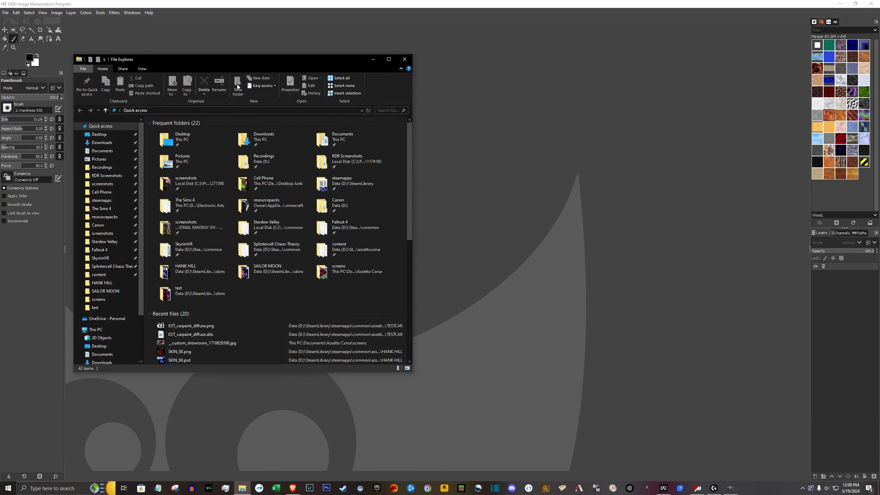
left_click_drag(130, 111, 142, 110)
key("ctrl+v")
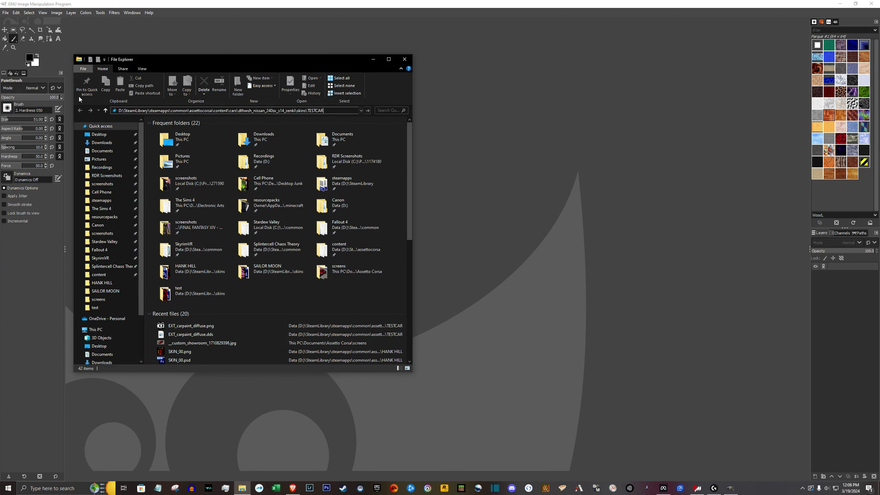
key("Return")
left_click(291, 146)
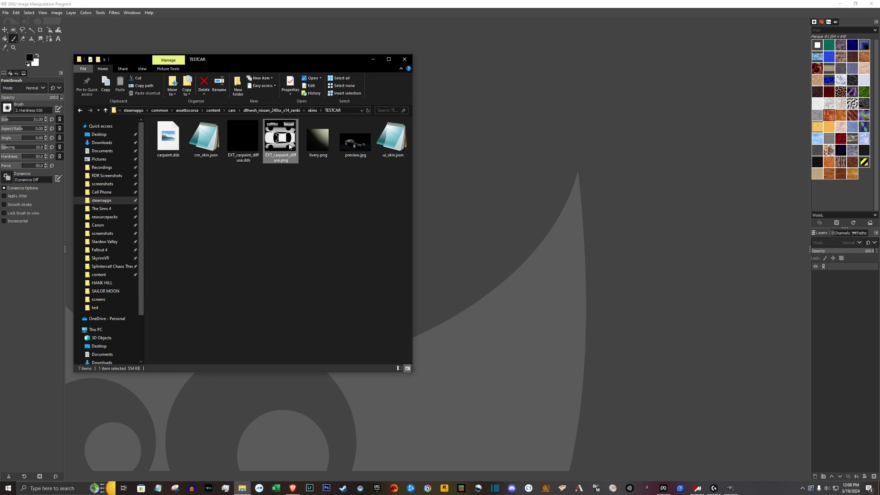
left_click_drag(284, 138, 464, 214)
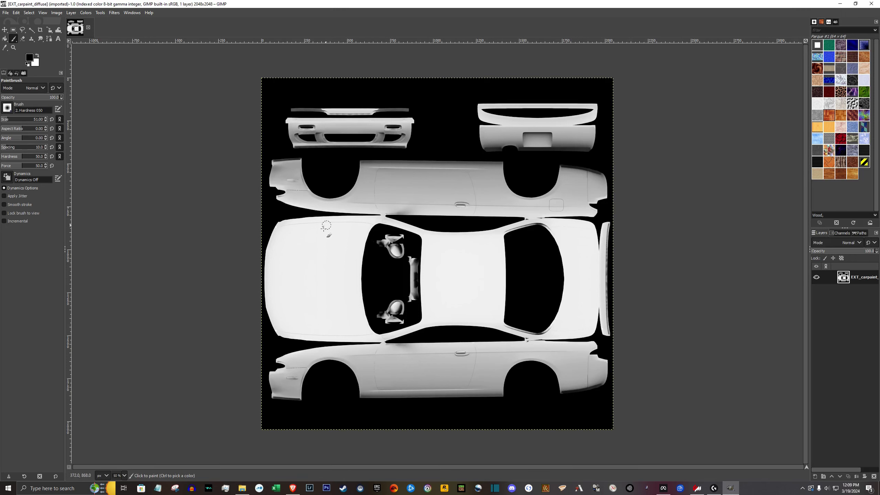
Step: Scribble thick black freehand brush strokes across the car body panels
mouse_move(331, 181)
left_mouse_down()
mouse_move(337, 327)
mouse_move(359, 400)
mouse_move(444, 201)
mouse_move(488, 169)
mouse_move(537, 255)
mouse_move(610, 236)
mouse_move(427, 259)
mouse_move(300, 334)
left_mouse_up()
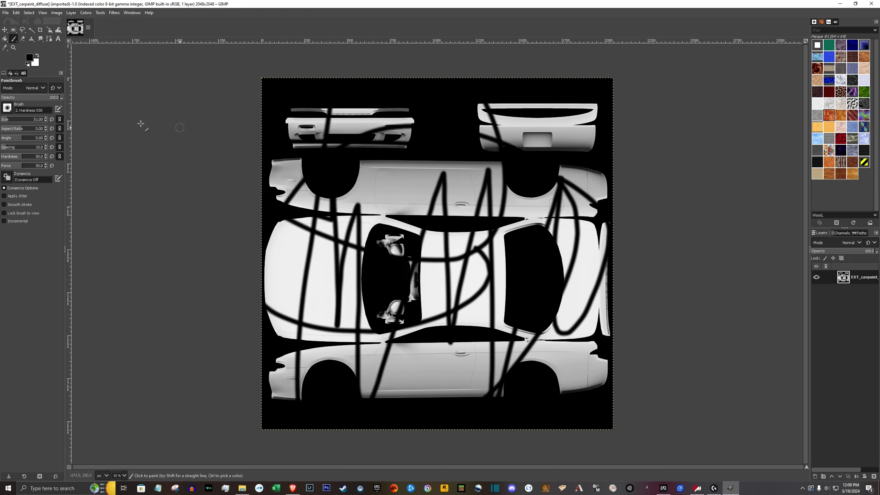
Step: Export the texture as DDS, replacing EXT_carpaint_diffuse.dds in the TESTCAR folder
left_click(5, 12)
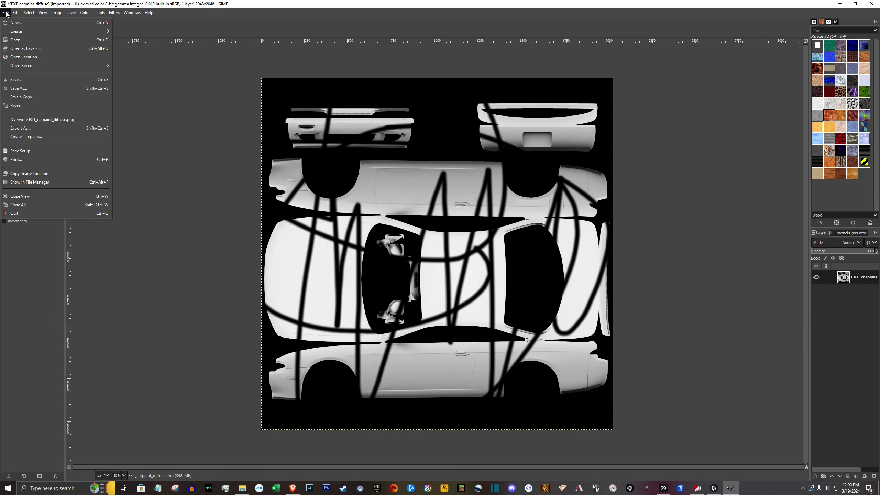
left_click(6, 14)
left_click(6, 14)
left_click(28, 128)
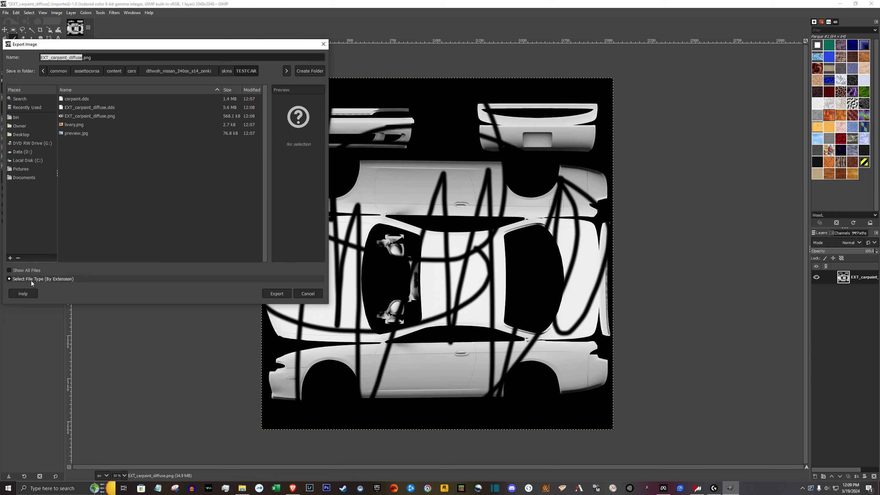
left_click(51, 280)
scroll(52, 270, "down", 2)
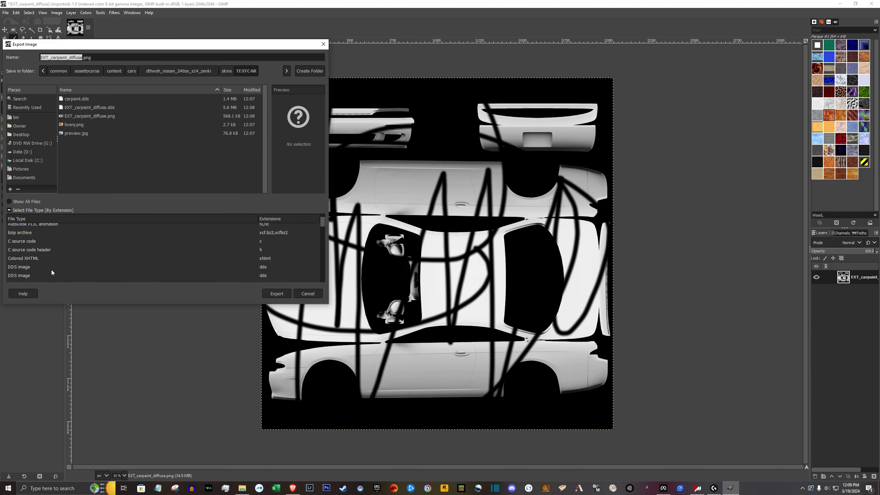
left_click(28, 267)
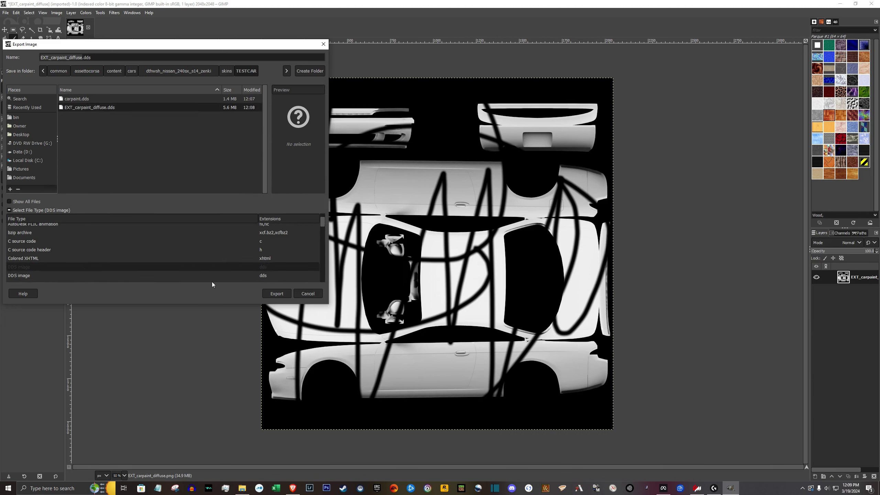
left_click(277, 294)
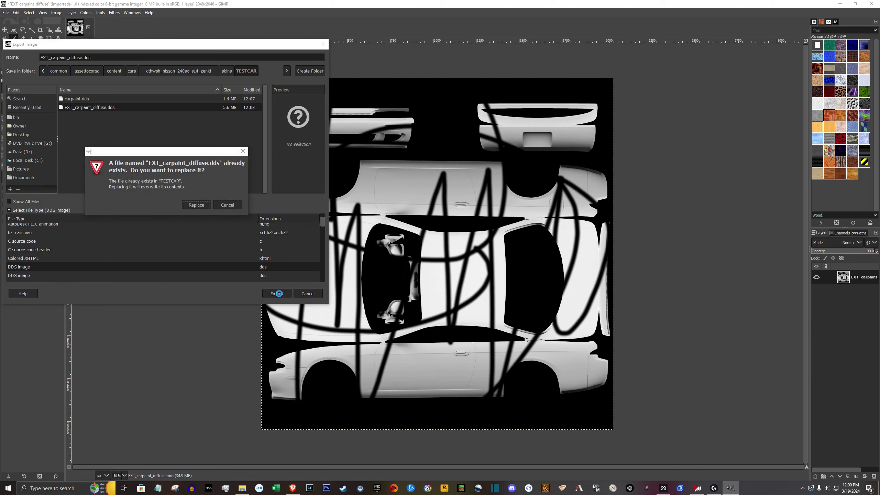
left_click(199, 205)
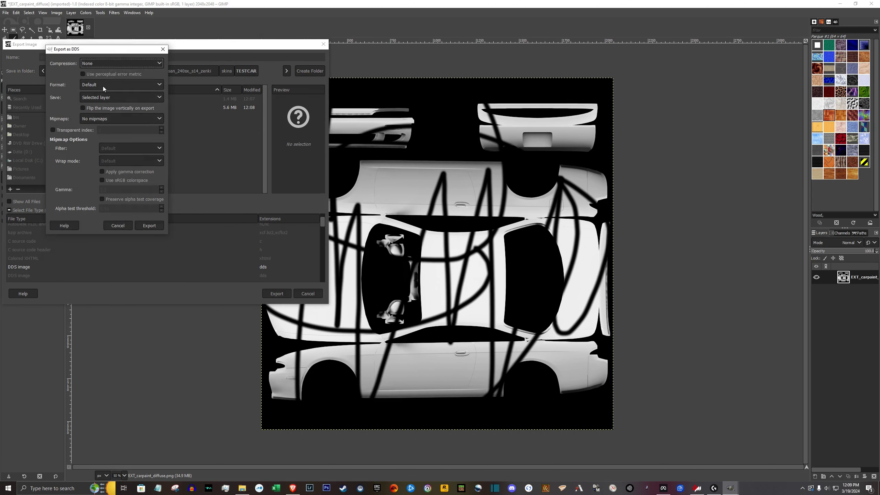
Step: Set the DDS options to All visible layers and Generate mipmaps, then export
left_click(97, 98)
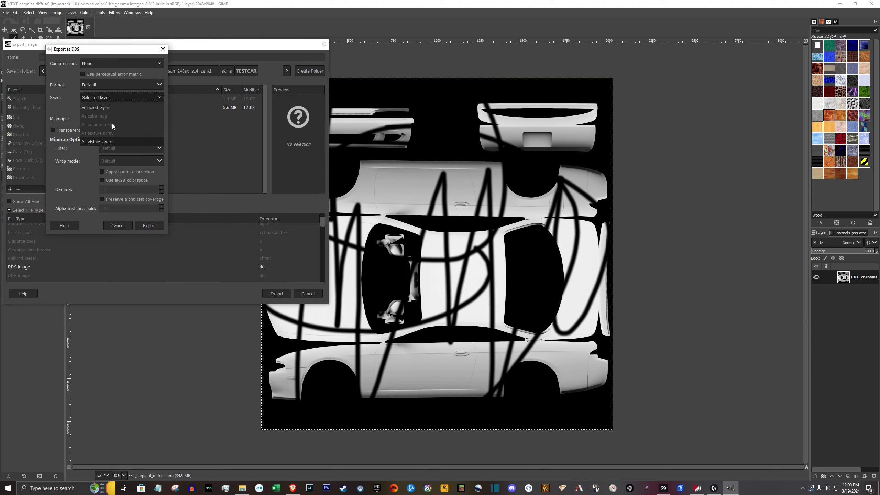
left_click(107, 142)
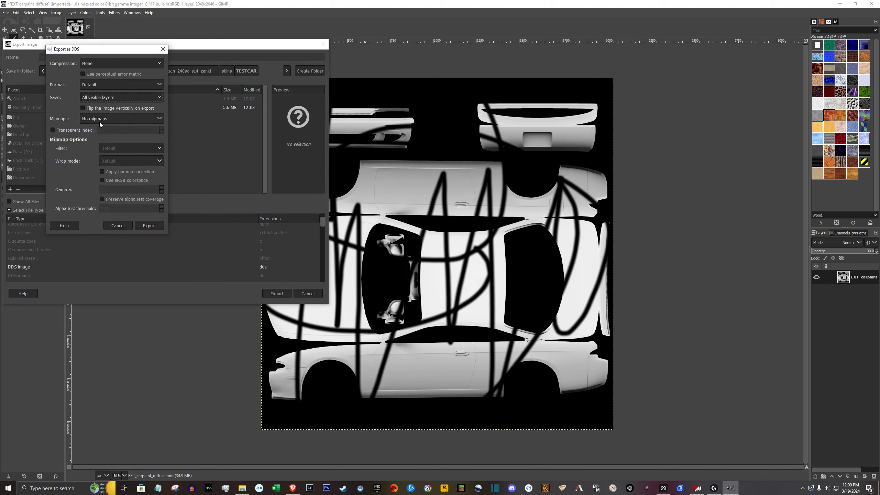
left_click(85, 120)
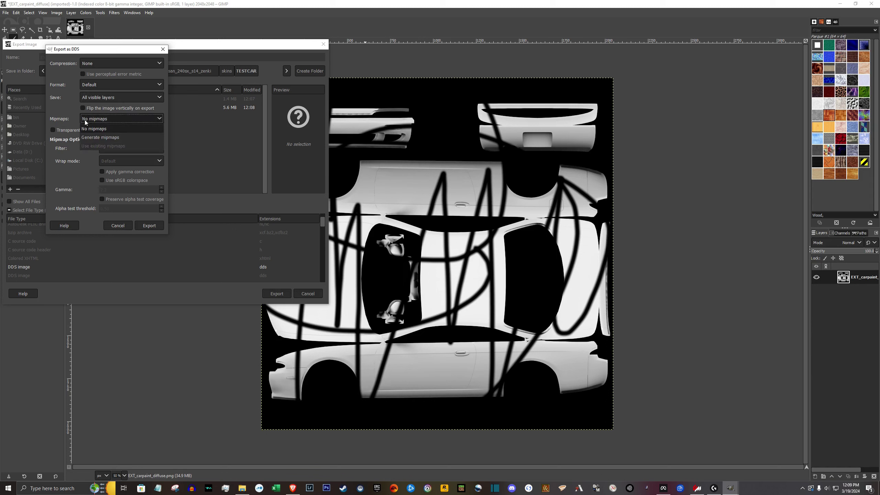
left_click(116, 139)
left_click(148, 228)
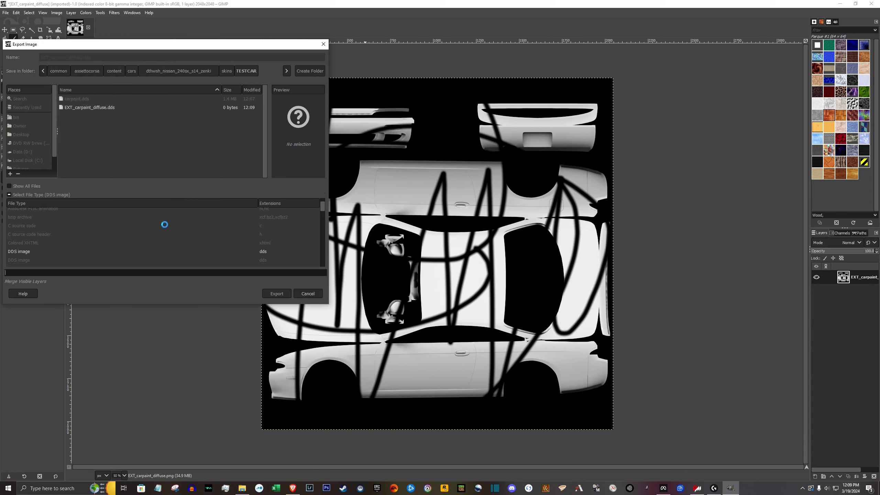
Step: Export the texture as a PNG image, replacing EXT_carpaint_diffuse.png in the TESTCAR folder
left_click(5, 13)
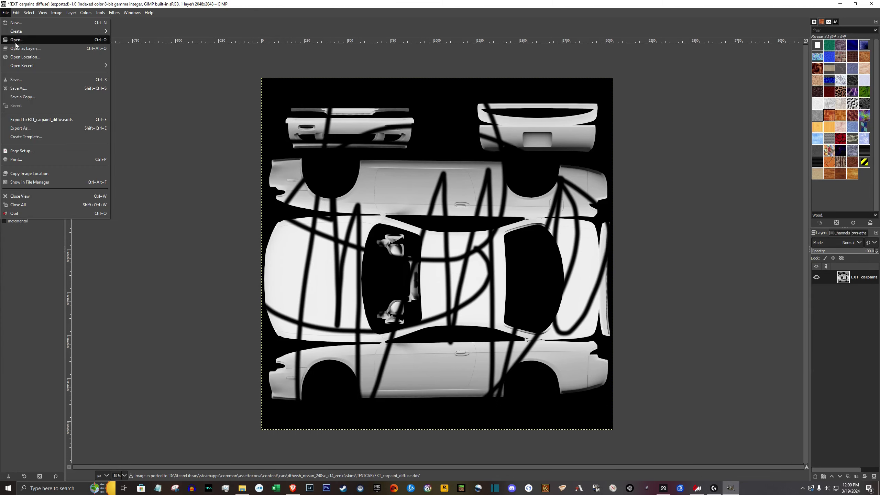
left_click(39, 128)
left_click(33, 279)
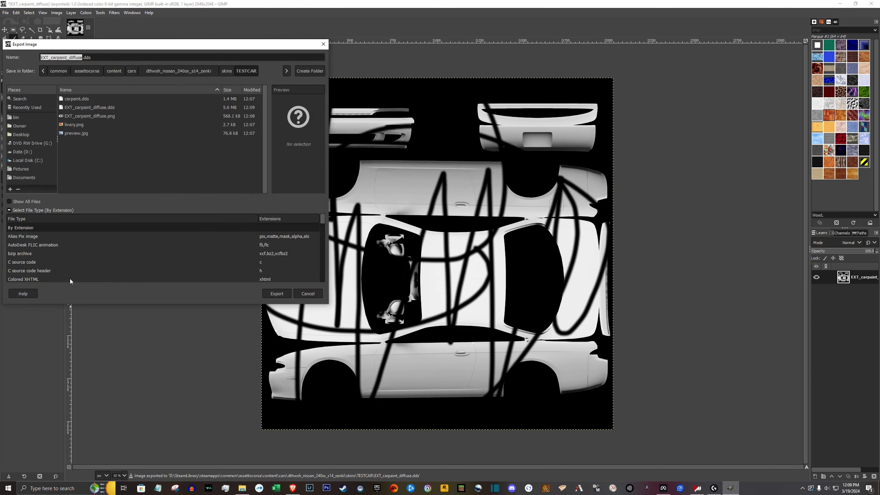
scroll(37, 260, "down", 5)
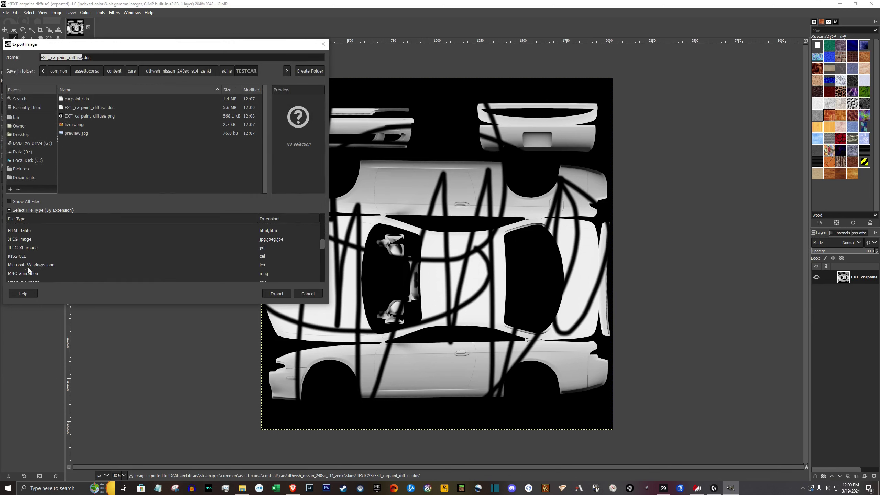
left_click(23, 270)
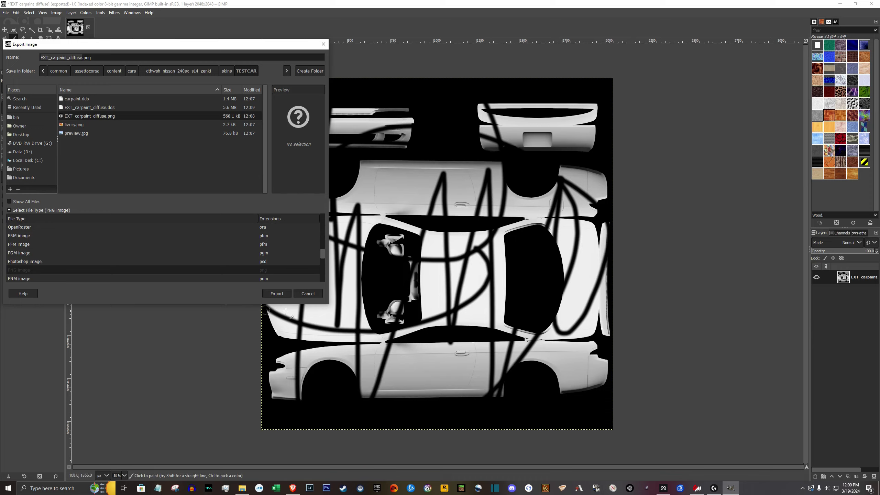
left_click(276, 294)
left_click(197, 205)
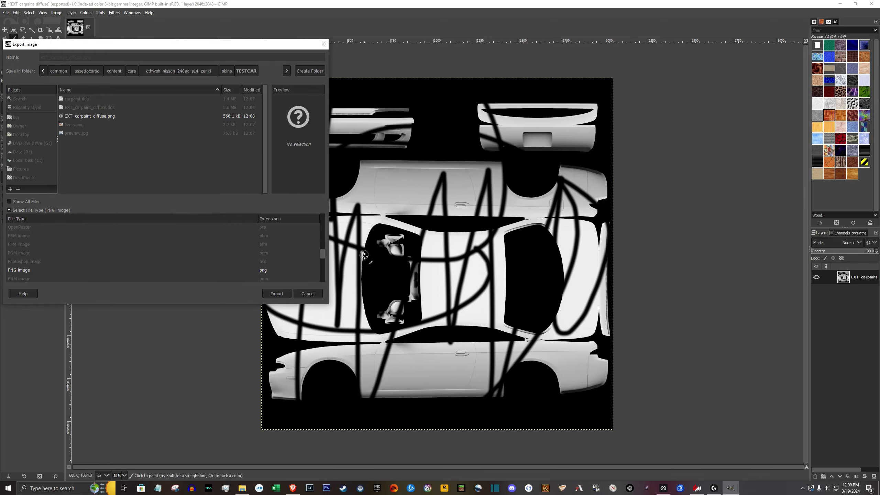
left_click(449, 330)
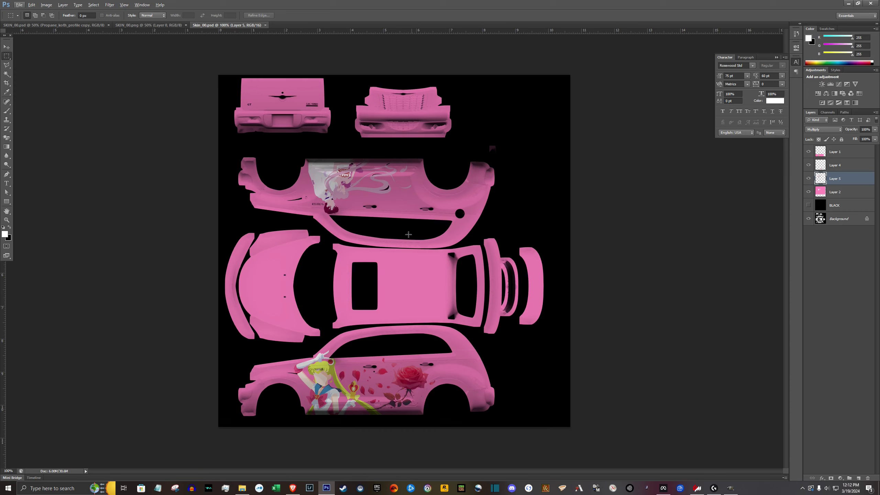
Step: Bring up the SAILOR MOON skin folder and open its Skin_00.psd in Photoshop
left_click(242, 457)
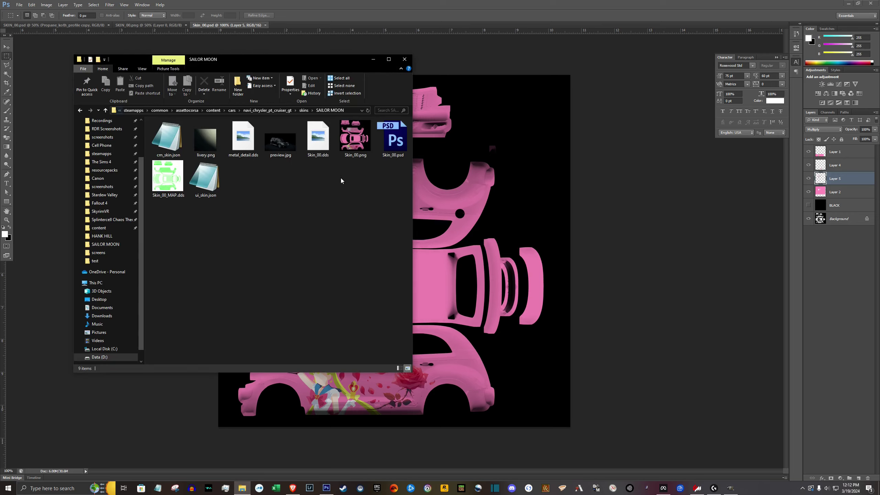
left_click(730, 488)
key("alt+Tab")
left_click(406, 145)
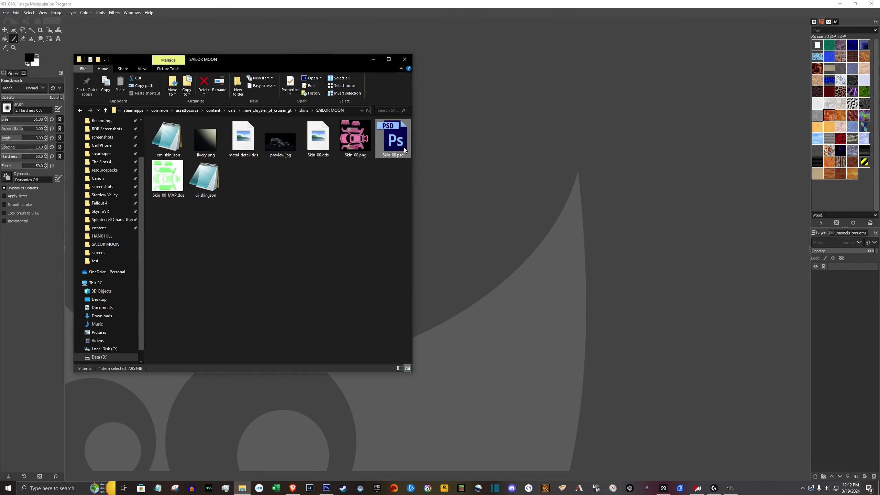
double_click(404, 148)
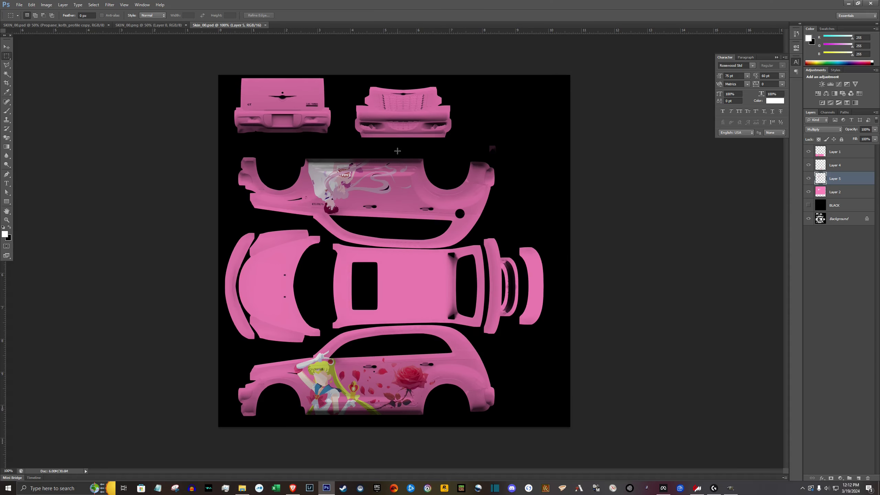
key("alt+Tab")
key("alt+Tab")
key("alt+Tab")
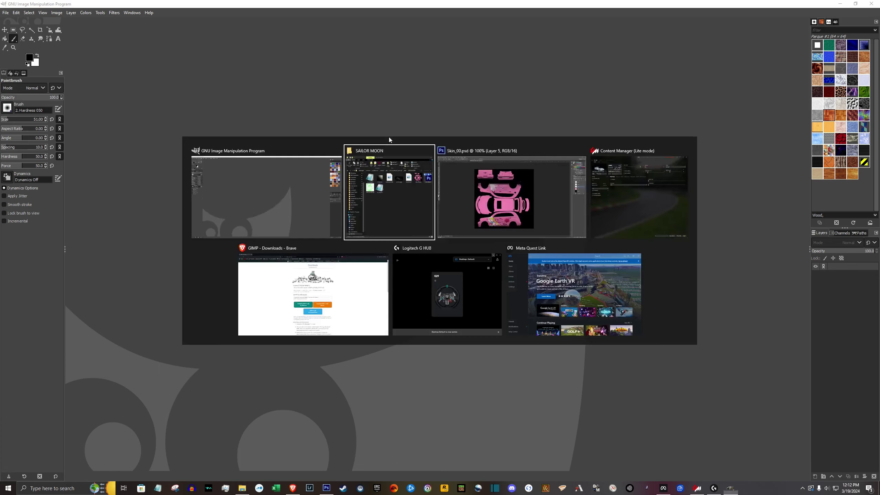
Step: Load Skin_00.psd into GIMP keeping its profile, then quit discarding changes and close the TESTCAR window
left_click_drag(394, 141, 540, 232)
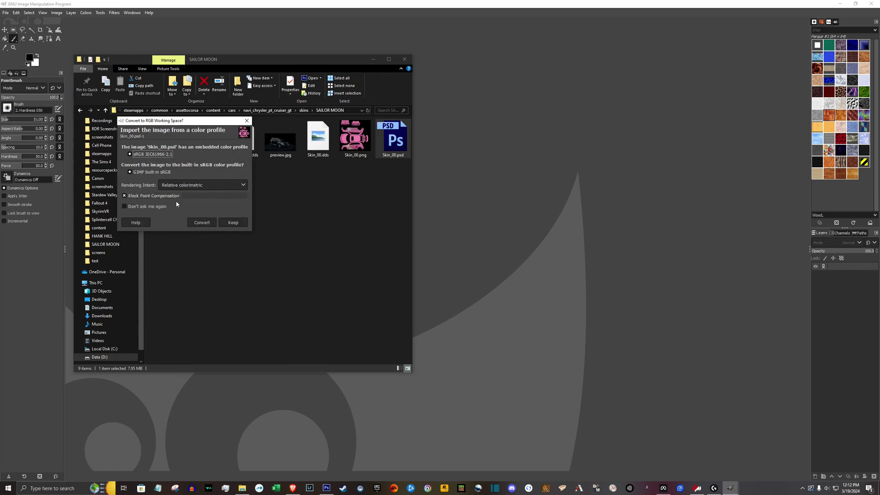
left_click(235, 222)
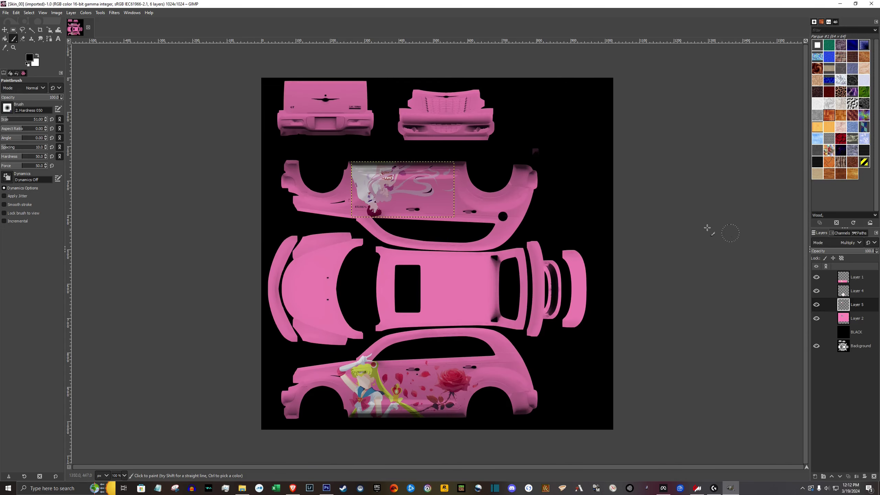
left_click(6, 12)
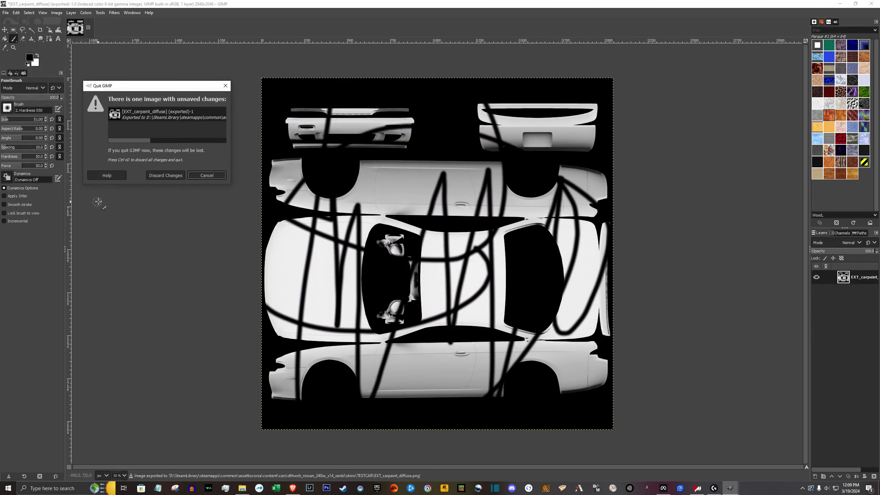
left_click(173, 175)
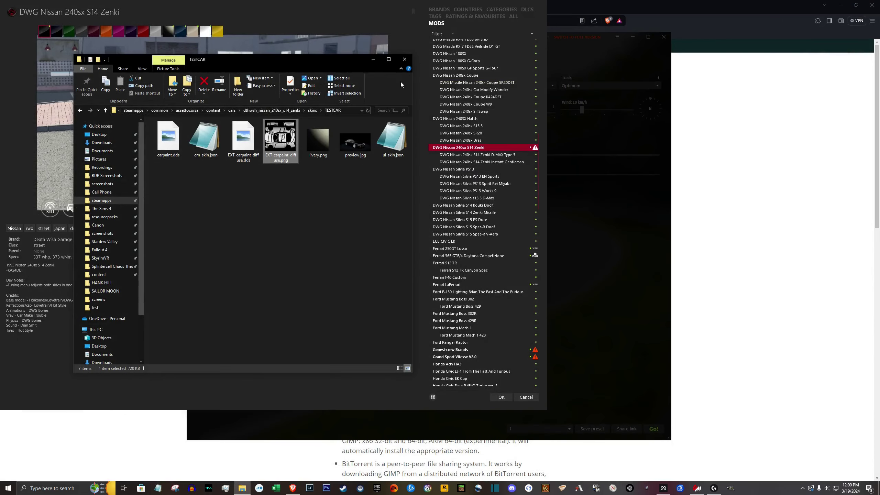
left_click(404, 59)
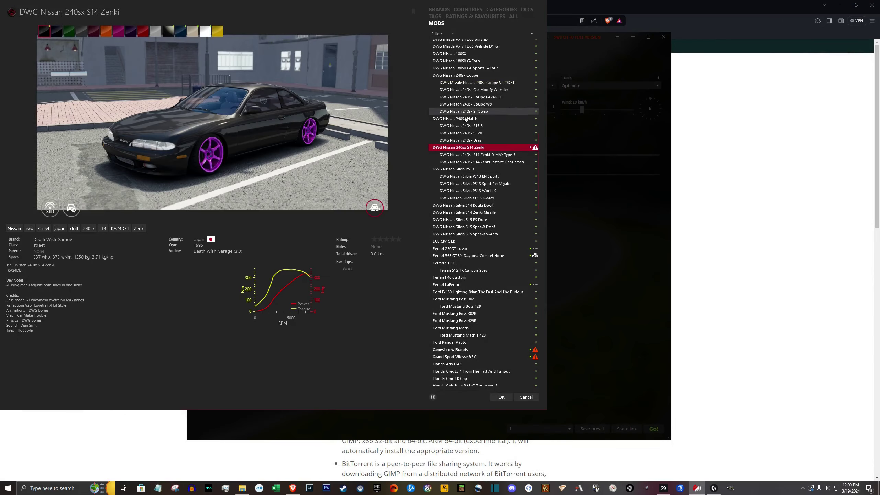
Step: Apply the TESTCAR skin to the car in the 3D showroom and orbit to inspect it
left_click(374, 208)
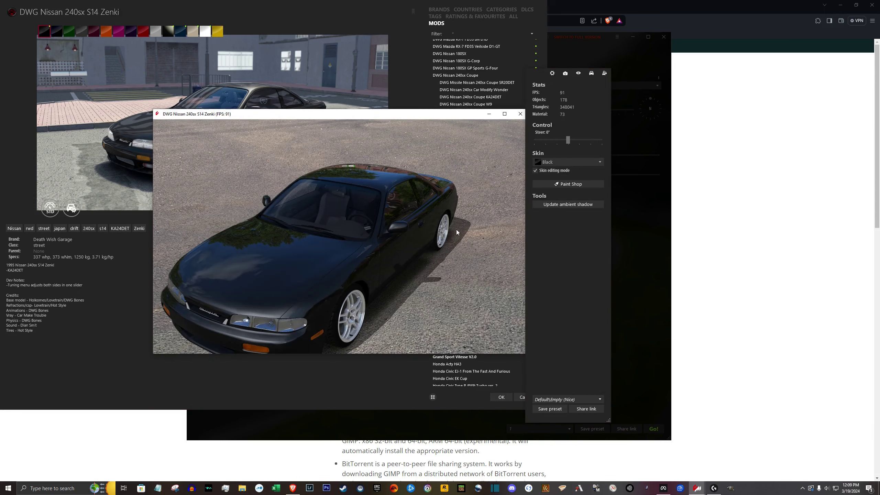
left_click(569, 161)
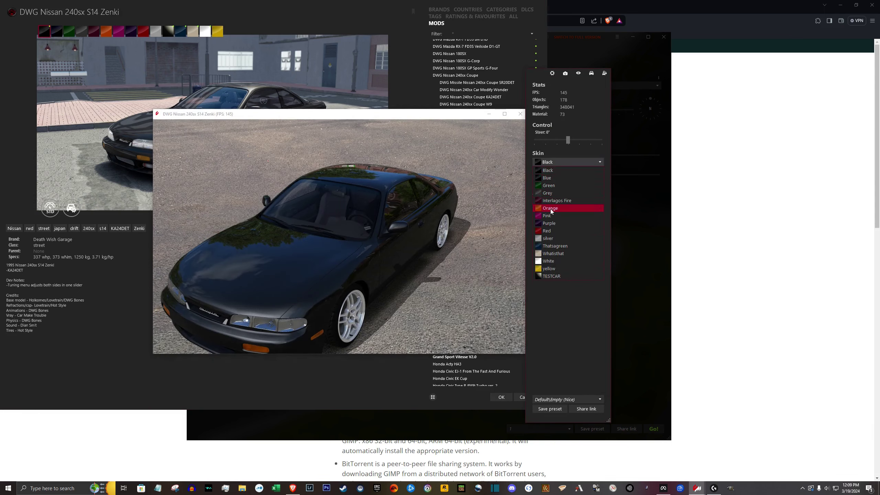
left_click(556, 275)
left_click_drag(398, 250, 372, 236)
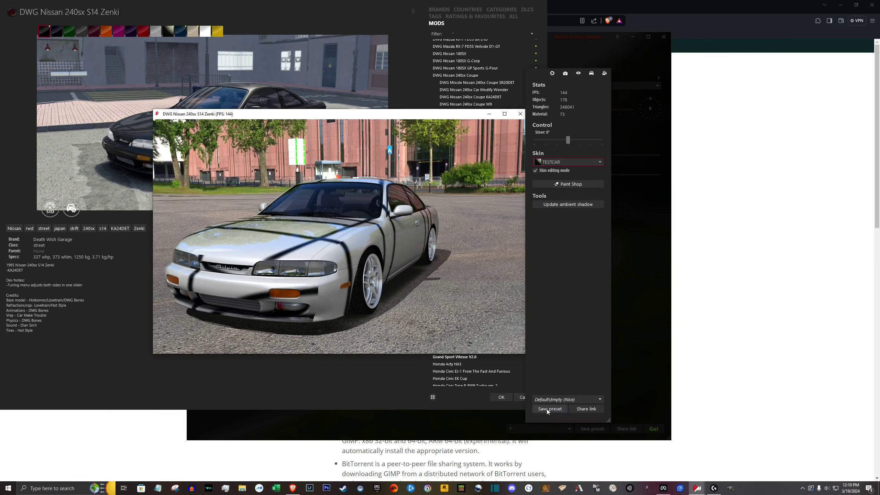
Step: Re-save the TESTCAR skin from the Paint Shop
left_click(571, 184)
left_click(571, 185)
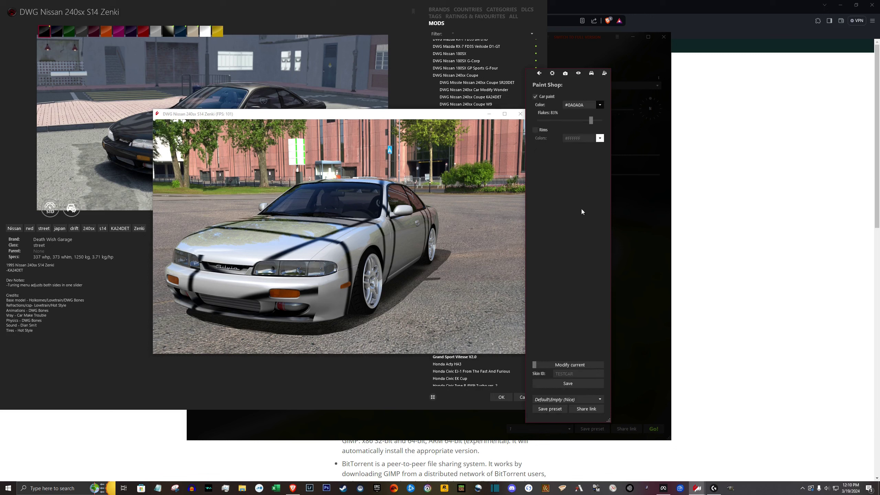
left_click(567, 386)
Step: Close the showroom, select the striped TESTCAR skin swatch, and view the enlarged preview
left_click(519, 114)
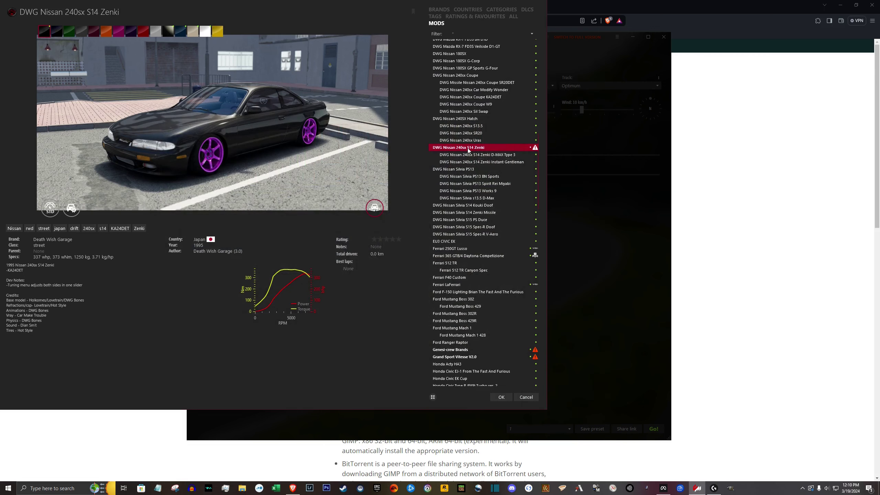
left_click(193, 32)
left_click(205, 32)
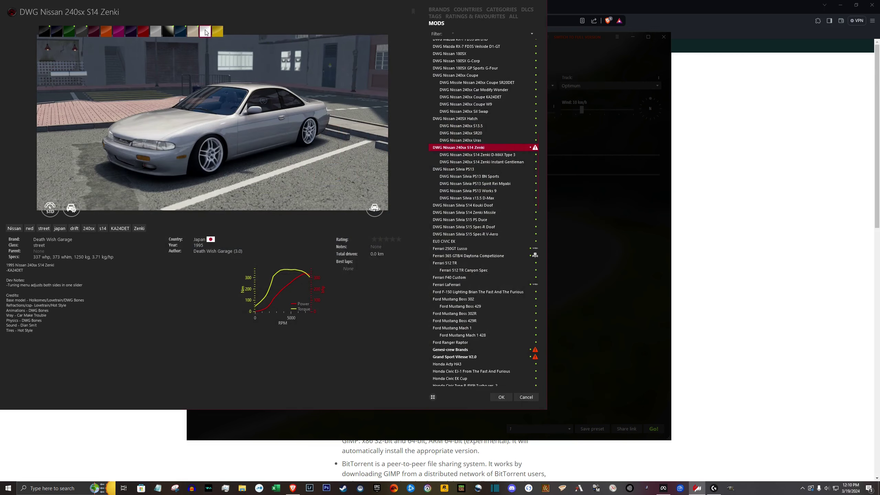
left_click(157, 32)
left_click(168, 32)
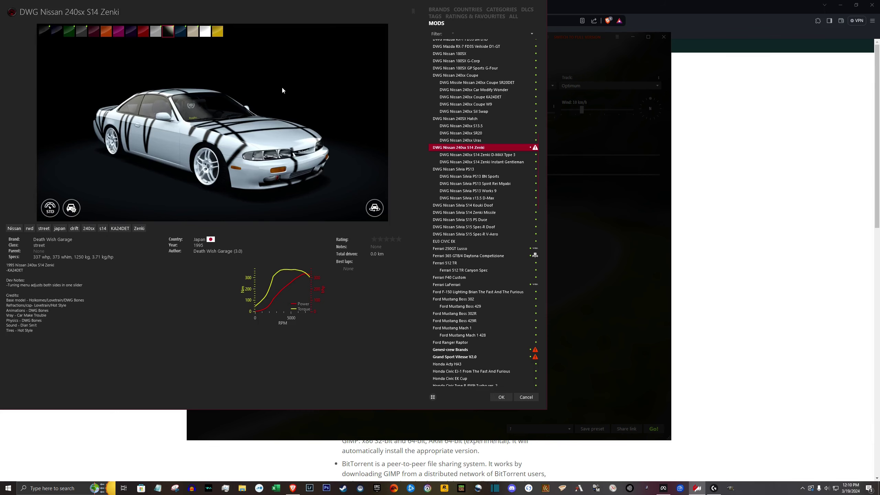
left_click(208, 149)
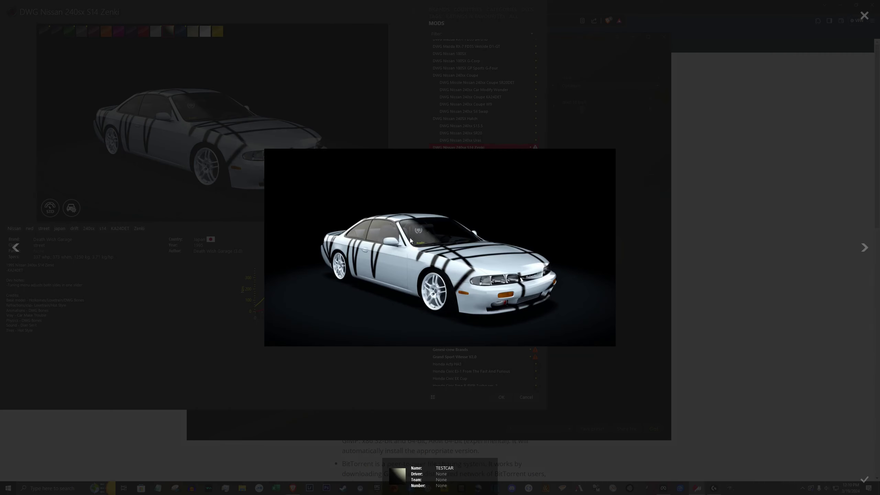
left_click(709, 255)
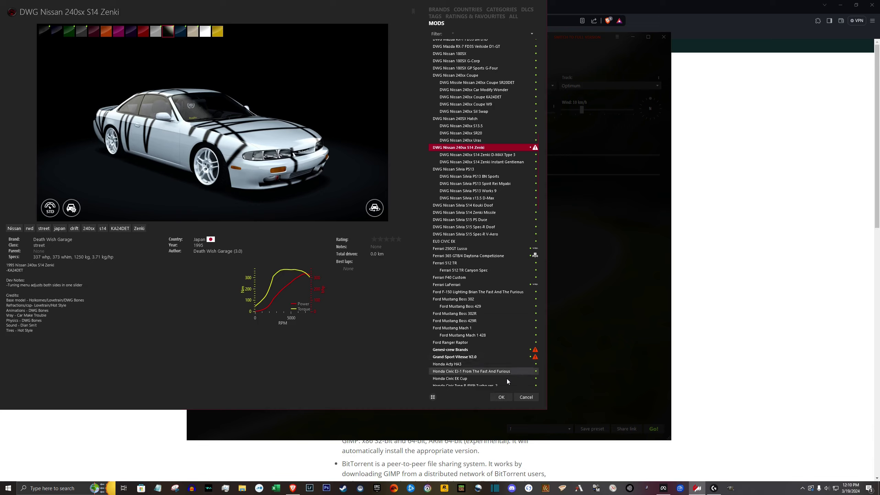